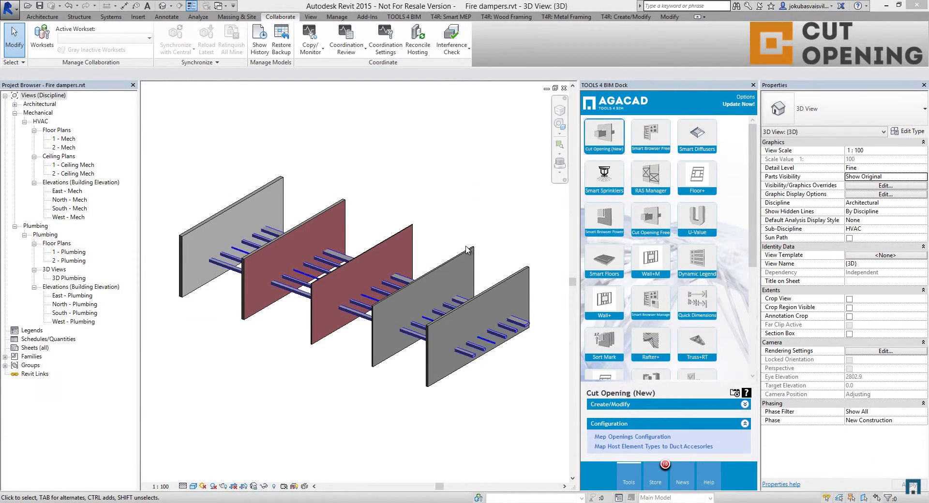
Run an interference check of Ducts against Walls and export the clash report as Fire dampers HTML.
{"action": "middle_click_drag", "start_coordinate": [462, 278], "coordinate": [506, 263], "text": "shift"}
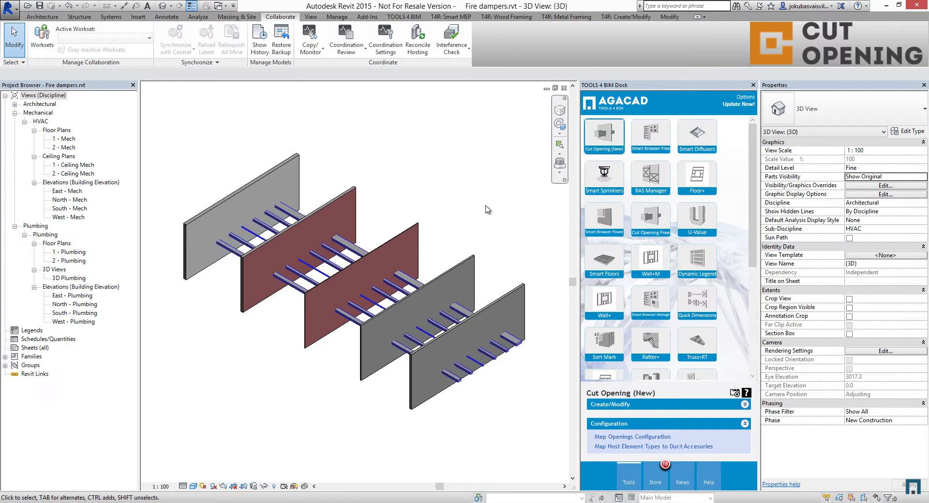
{"action": "left_click", "coordinate": [462, 53]}
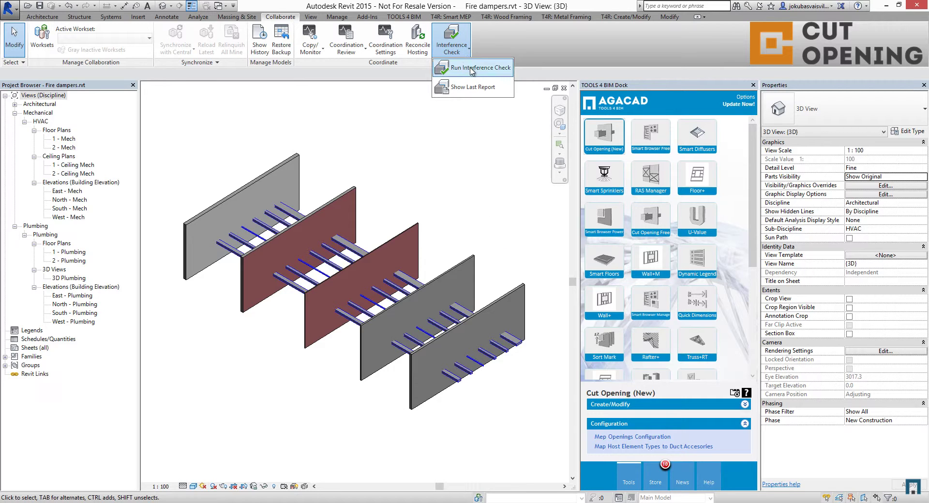
{"action": "left_click", "coordinate": [472, 68]}
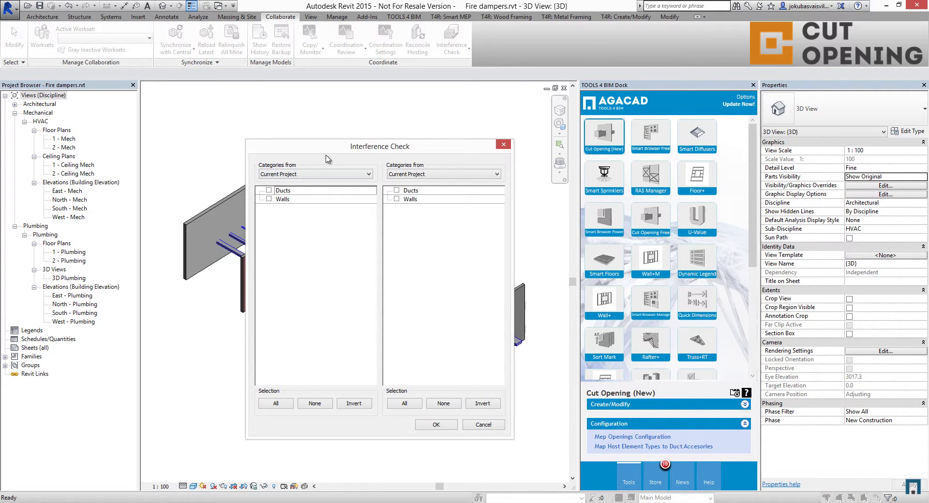
{"action": "left_click_drag", "start_coordinate": [430, 147], "coordinate": [339, 149]}
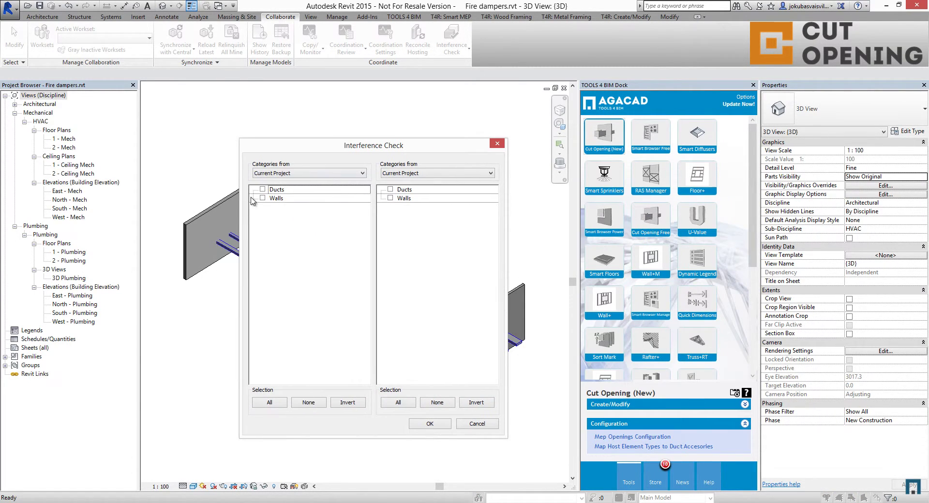
{"action": "left_click", "coordinate": [262, 189]}
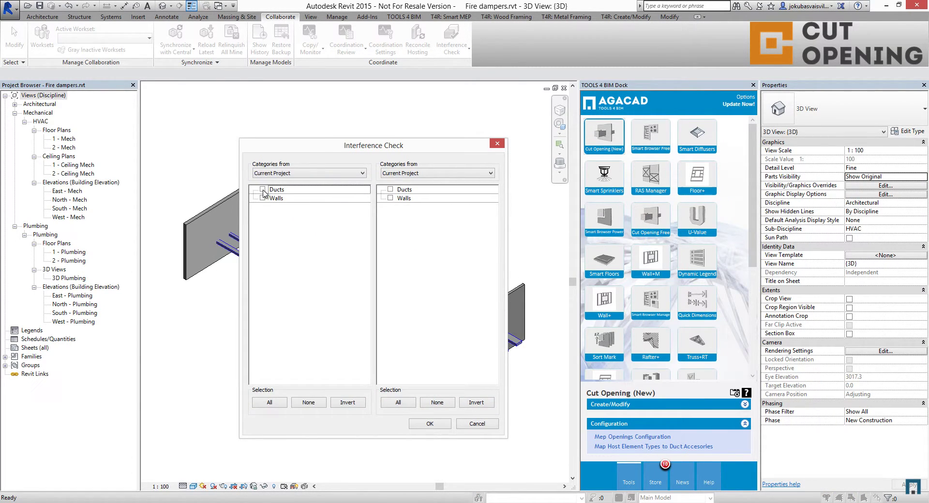
{"action": "left_click", "coordinate": [391, 198]}
{"action": "left_click", "coordinate": [421, 424]}
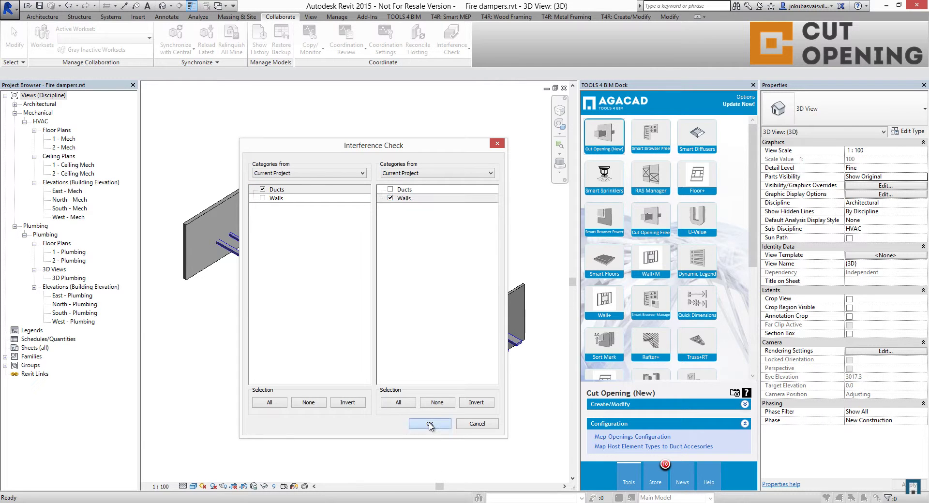
{"action": "left_click", "coordinate": [274, 358]}
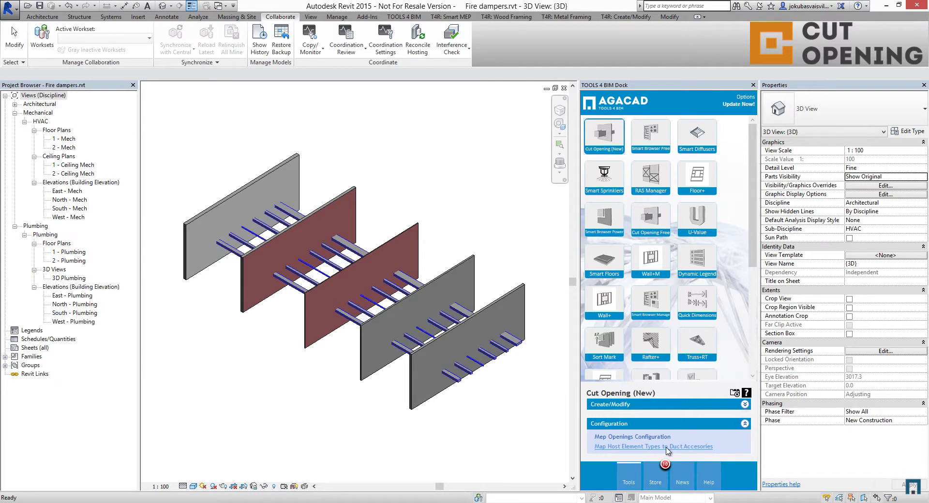
Open the host-type to duct accessory mapping, filter to Walls and select the three Generic wall types.
{"action": "left_click", "coordinate": [691, 447]}
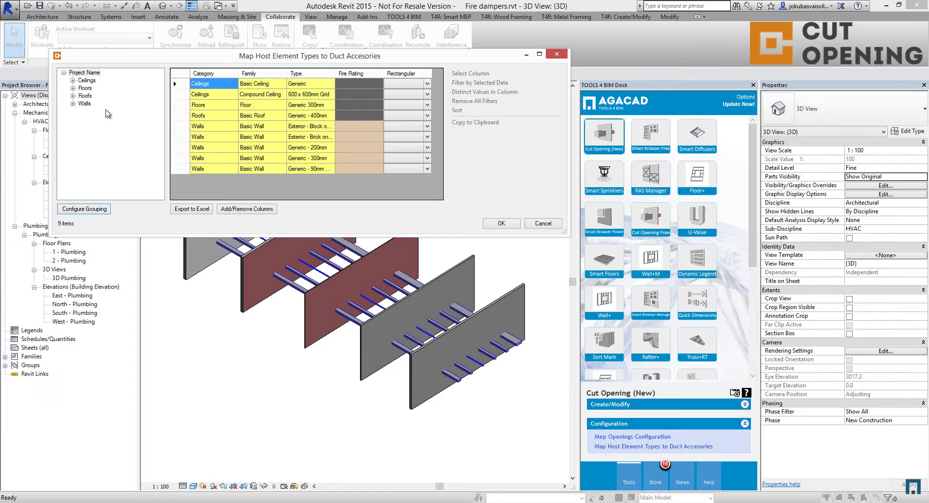
{"action": "left_click", "coordinate": [86, 104]}
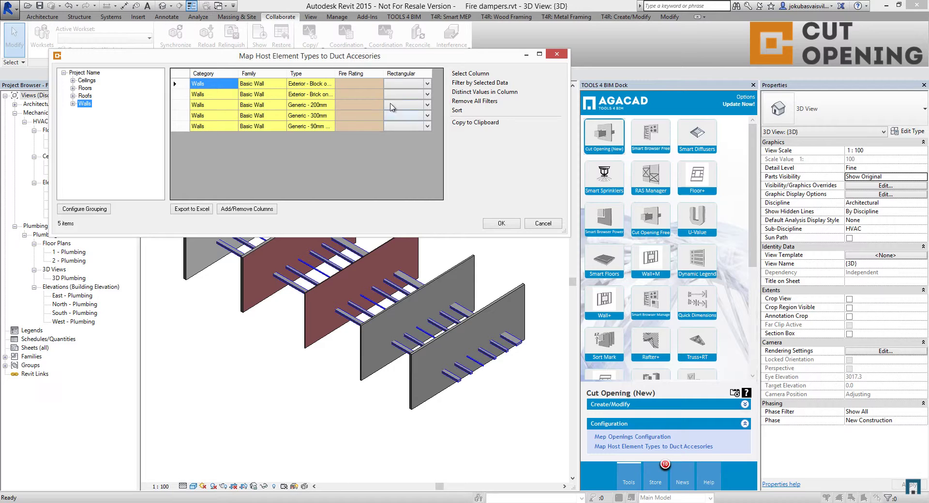
{"action": "left_click_drag", "start_coordinate": [361, 83], "coordinate": [365, 152]}
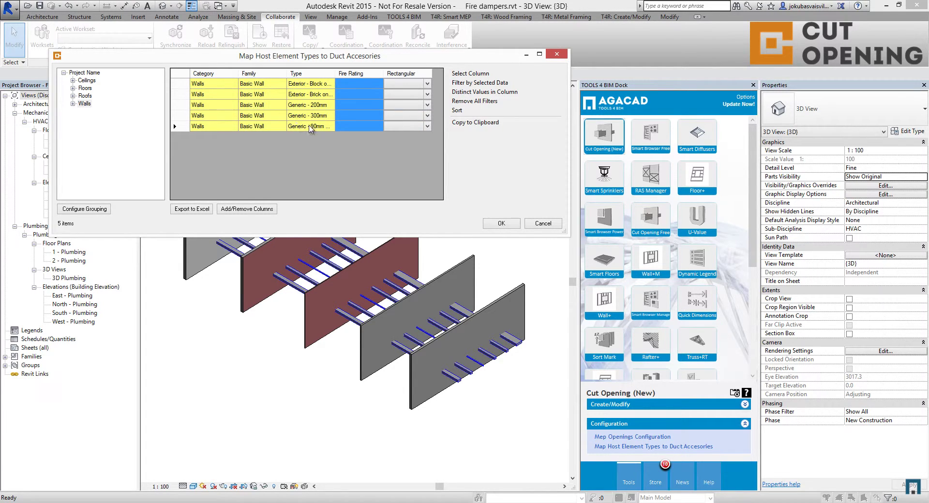
{"action": "left_click", "coordinate": [323, 116]}
{"action": "mouse_move", "coordinate": [323, 85]}
{"action": "left_mouse_down"}
{"action": "mouse_move", "coordinate": [323, 95]}
{"action": "mouse_move", "coordinate": [336, 73]}
{"action": "mouse_move", "coordinate": [353, 73]}
{"action": "left_mouse_up"}
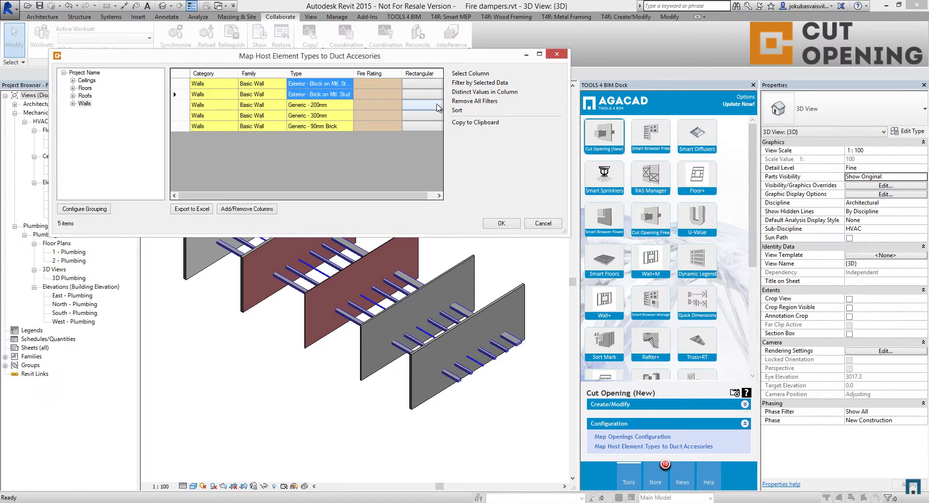
{"action": "left_click_drag", "start_coordinate": [322, 105], "coordinate": [324, 127]}
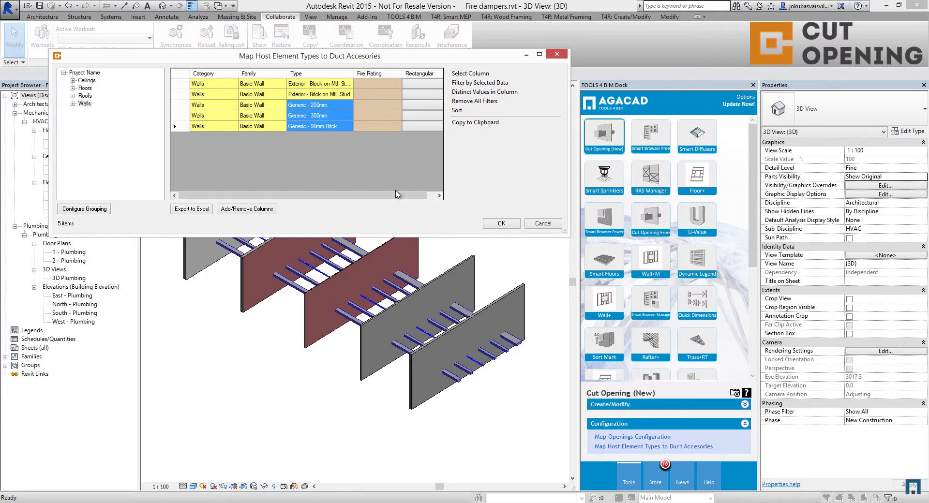
{"action": "left_click_drag", "start_coordinate": [431, 196], "coordinate": [438, 196]}
Assign M_Fire Damper to Generic - 200mm, Generic - 300mm and Generic - 90mm Brick walls.
{"action": "left_click", "coordinate": [438, 106]}
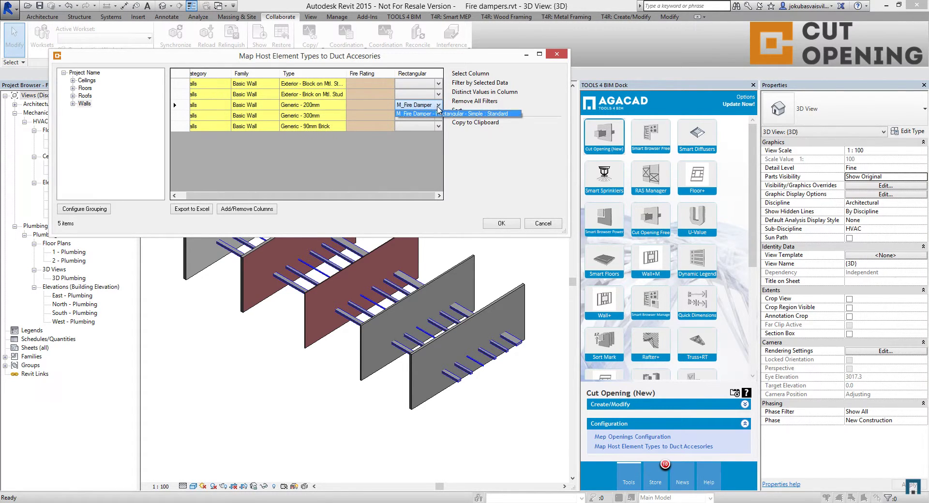
{"action": "left_click", "coordinate": [430, 117]}
{"action": "left_click", "coordinate": [430, 116]}
{"action": "left_click", "coordinate": [426, 123]}
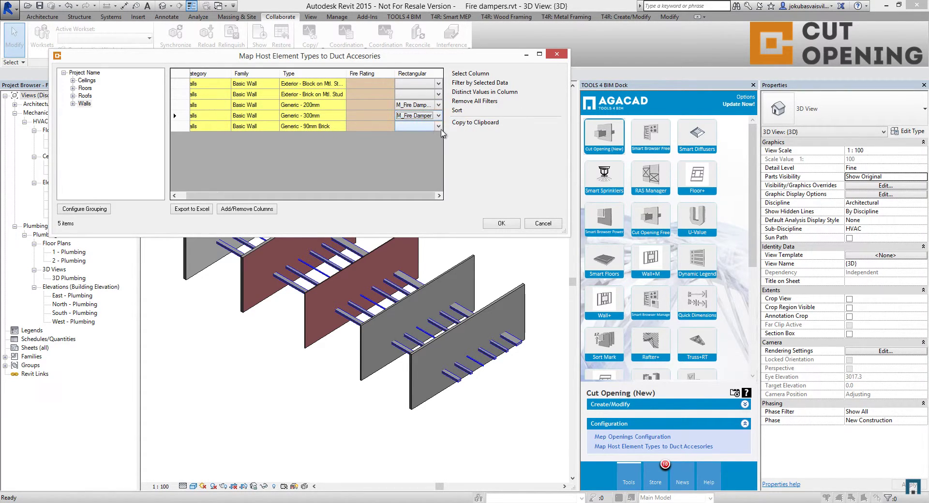
{"action": "left_click", "coordinate": [428, 126]}
{"action": "left_click", "coordinate": [422, 133]}
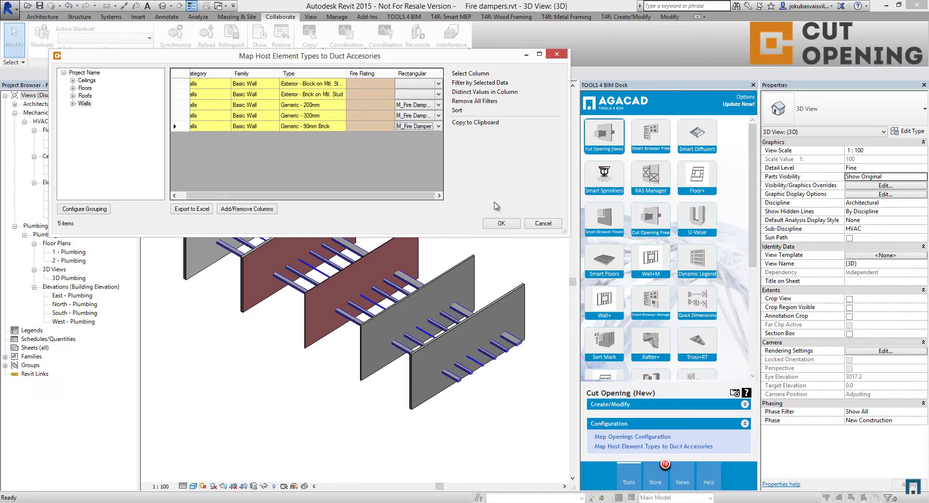
Confirm the wall mapping and launch Insert/Update Fire Dampers from the Cut Opening (New) panel.
{"action": "left_click", "coordinate": [507, 227]}
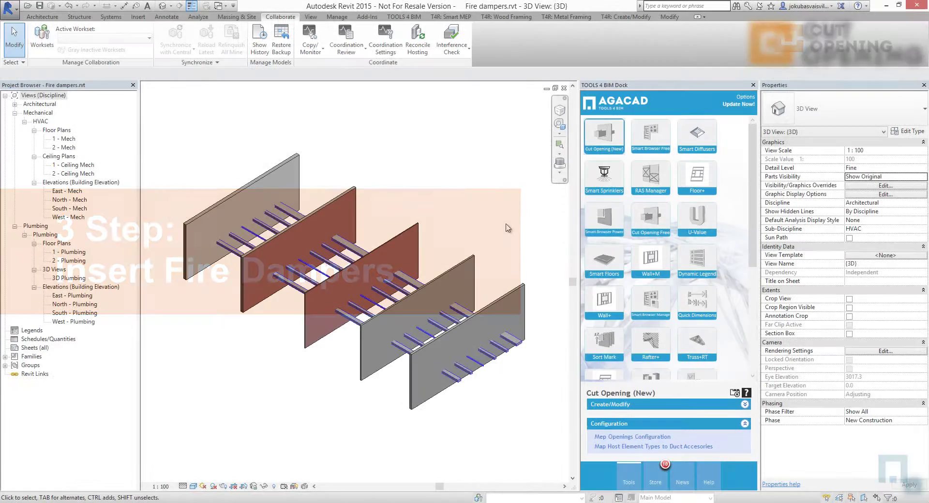
{"action": "left_click", "coordinate": [615, 406]}
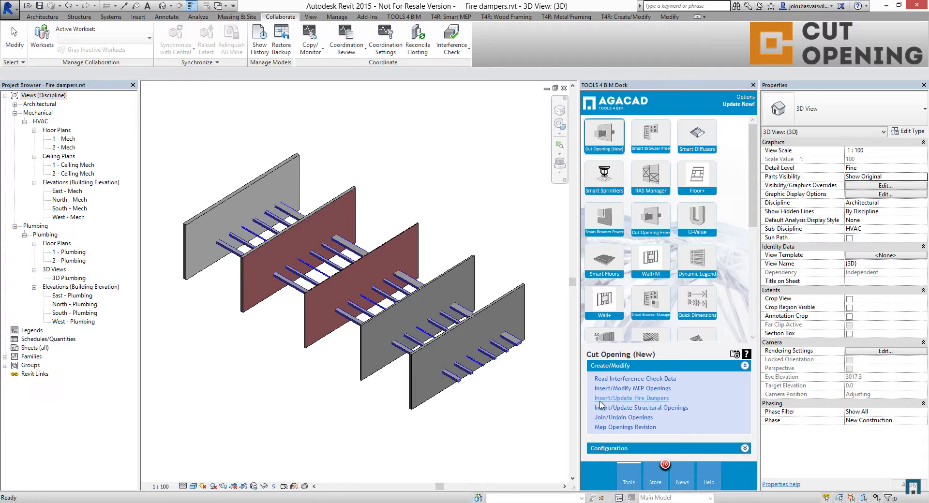
{"action": "left_click", "coordinate": [663, 398]}
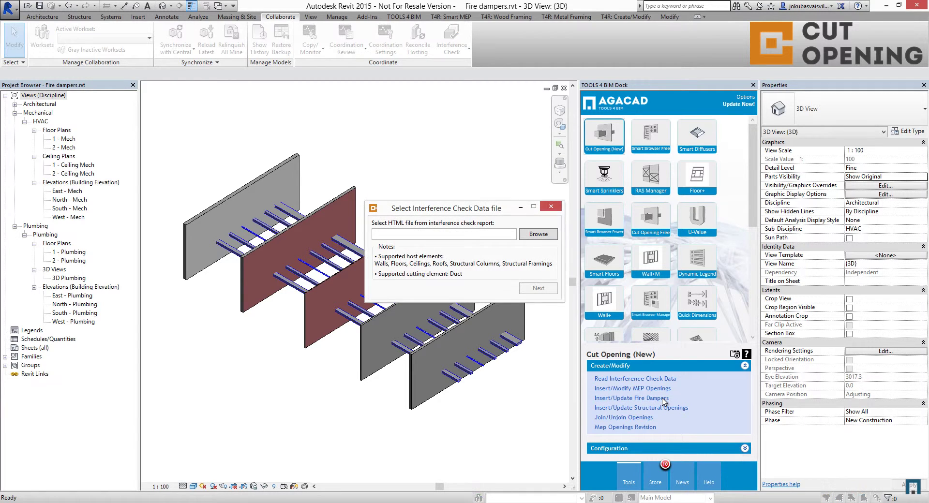
Load the Fire dampers.html report from the Desktop and review the missing configurations.
{"action": "left_click", "coordinate": [539, 234]}
{"action": "left_click", "coordinate": [667, 201]}
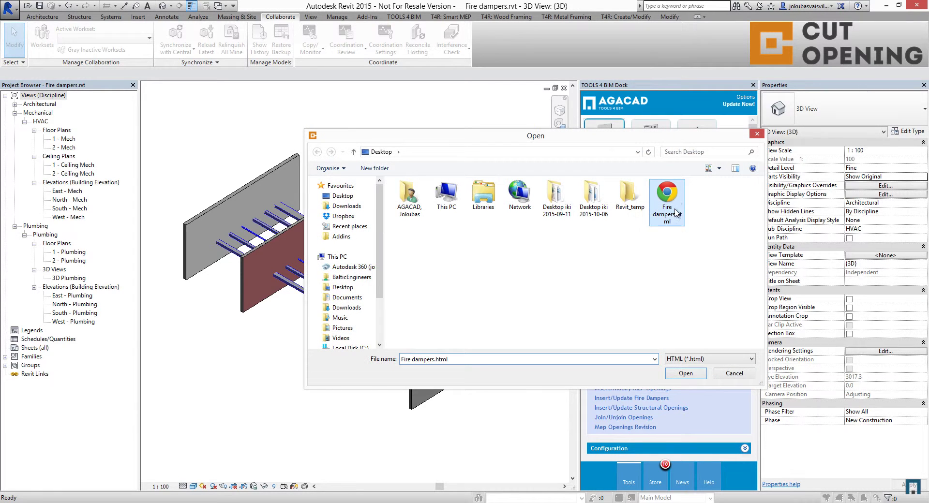
{"action": "left_click", "coordinate": [685, 373]}
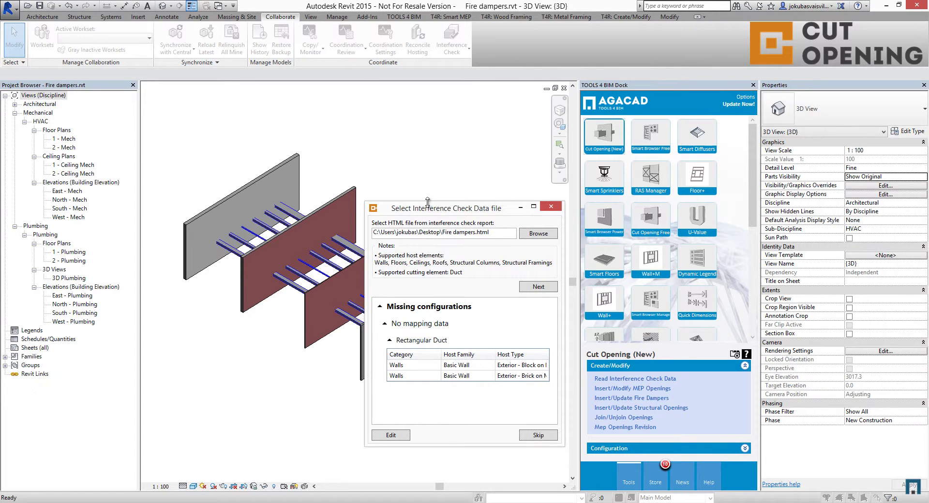
{"action": "left_click_drag", "start_coordinate": [427, 204], "coordinate": [428, 110]}
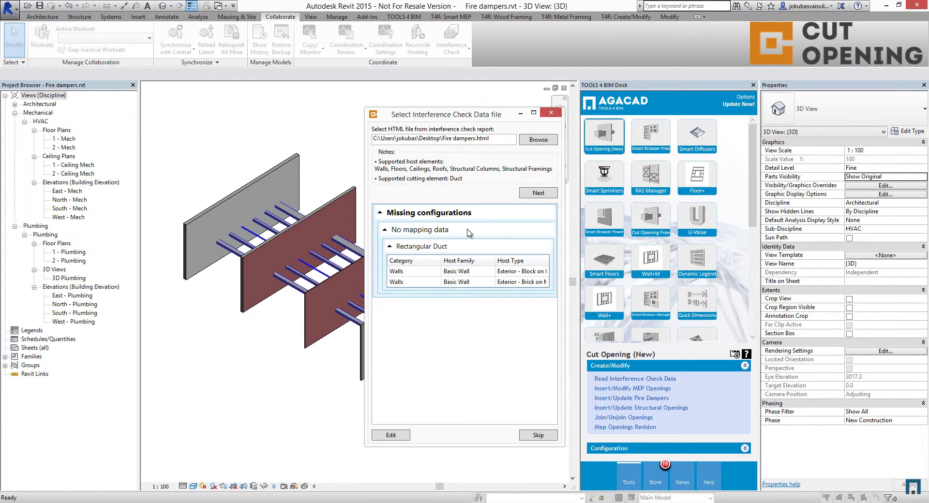
Proceed past the missing configurations, confirm inserting the 18 listed fire dampers, and answer No.
{"action": "left_click", "coordinate": [535, 193]}
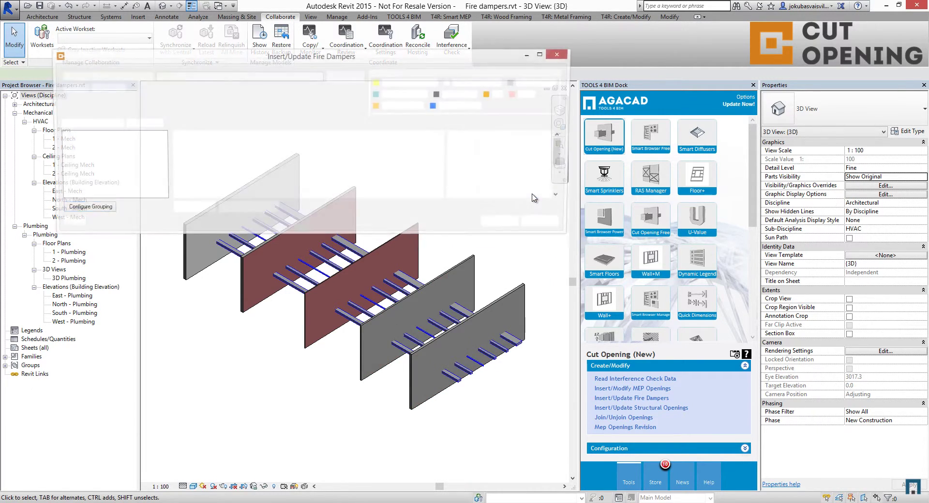
{"action": "scroll", "coordinate": [442, 163], "scroll_direction": "down", "scroll_amount": 1}
{"action": "left_click_drag", "start_coordinate": [441, 163], "coordinate": [449, 141]}
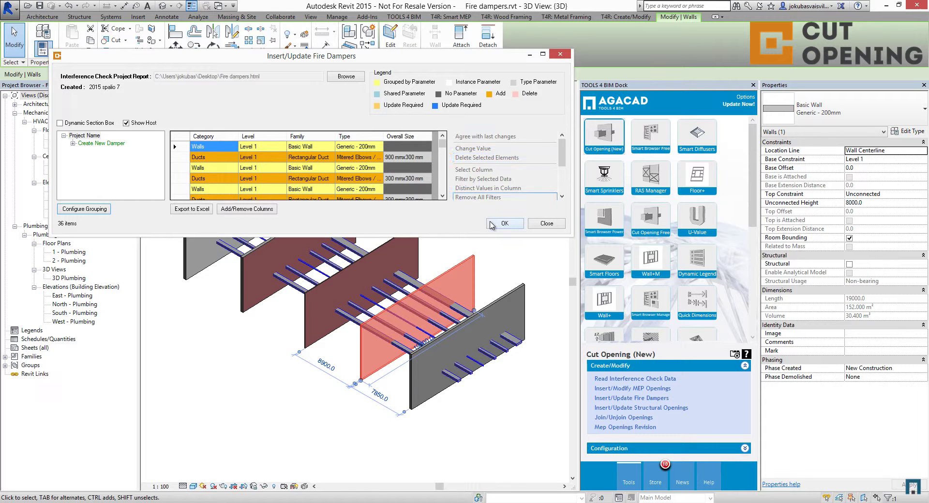
{"action": "left_click", "coordinate": [494, 225]}
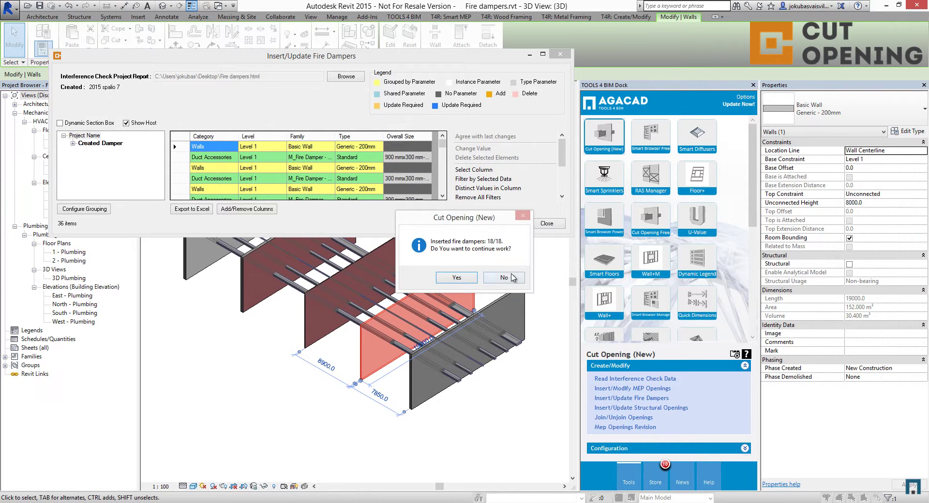
{"action": "left_click", "coordinate": [514, 278]}
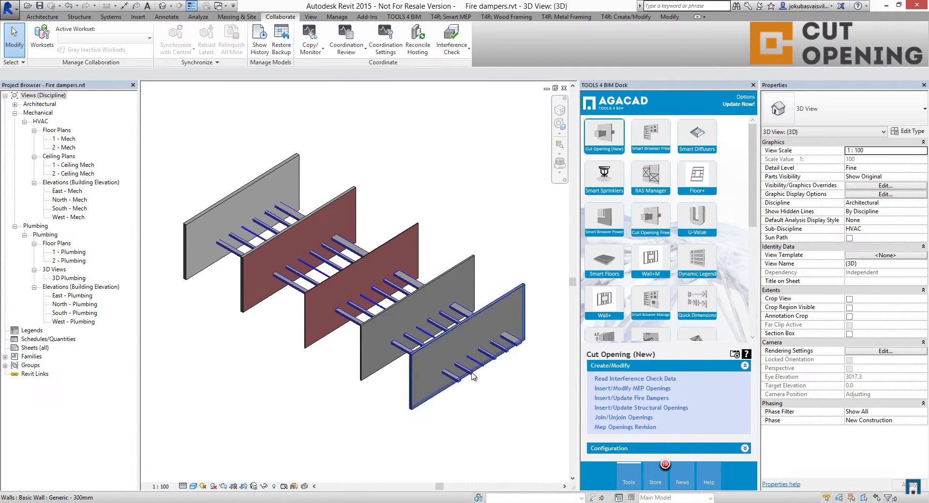
Change the 3D view's Discipline from Architectural to Mechanical.
{"action": "scroll", "coordinate": [440, 368], "scroll_direction": "up", "scroll_amount": 6}
{"action": "key", "text": "Tab"}
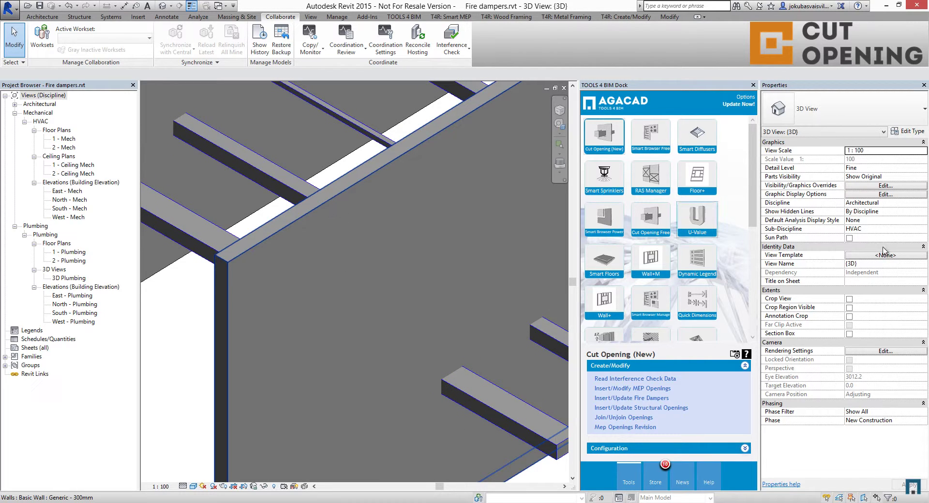
{"action": "left_click", "coordinate": [923, 202]}
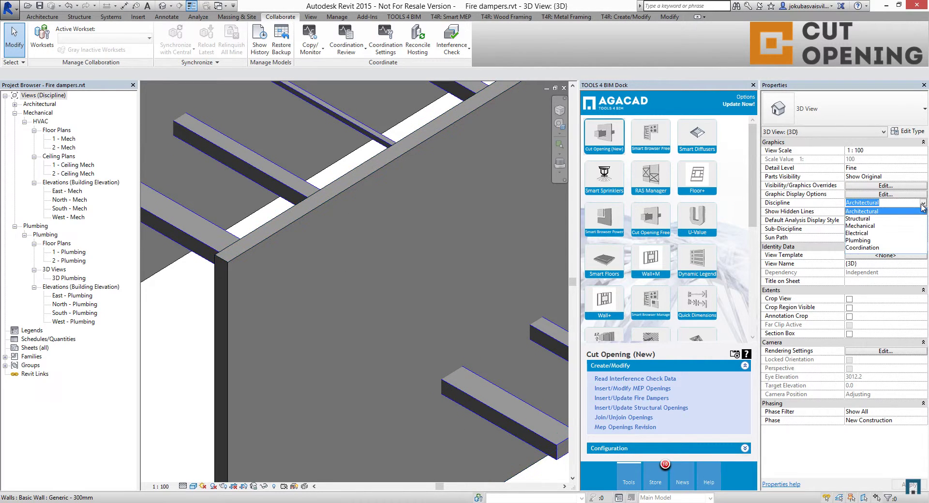
{"action": "left_click", "coordinate": [861, 226]}
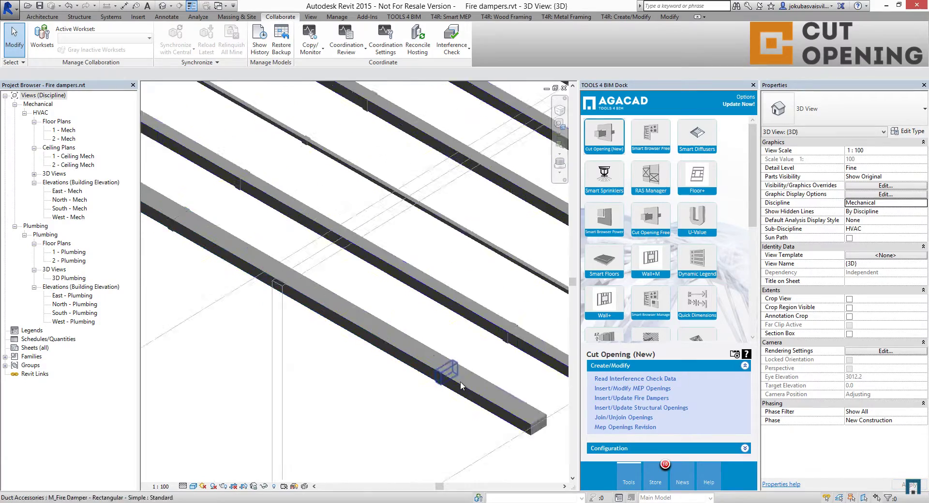
Zoom in and out around the ducts to inspect the inserted fire dampers.
{"action": "scroll", "coordinate": [446, 387], "scroll_direction": "up", "scroll_amount": 5}
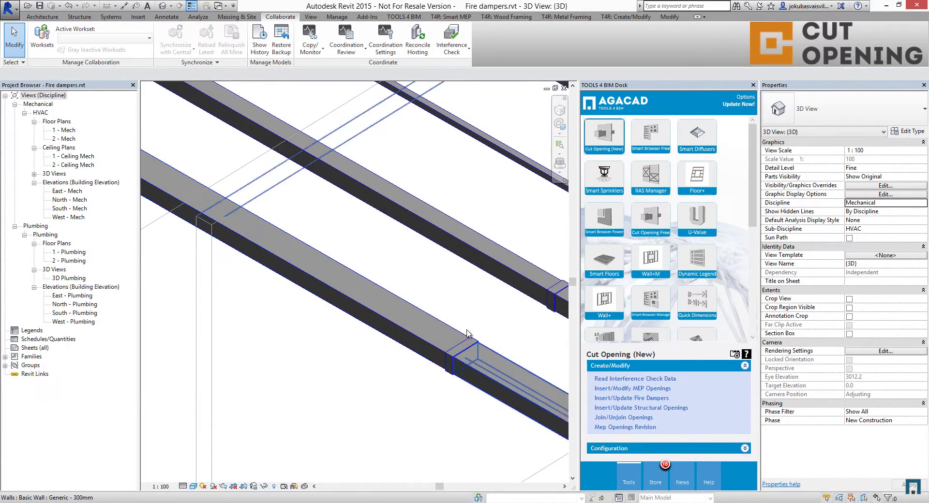
{"action": "scroll", "coordinate": [474, 386], "scroll_direction": "down", "scroll_amount": 5}
{"action": "scroll", "coordinate": [431, 337], "scroll_direction": "up", "scroll_amount": 4}
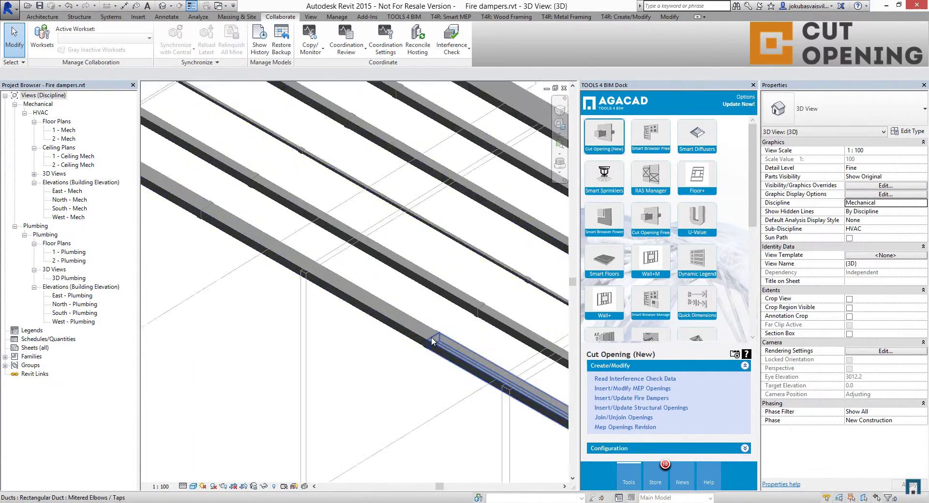
{"action": "scroll", "coordinate": [432, 337], "scroll_direction": "down", "scroll_amount": 4}
{"action": "scroll", "coordinate": [284, 290], "scroll_direction": "up", "scroll_amount": 5}
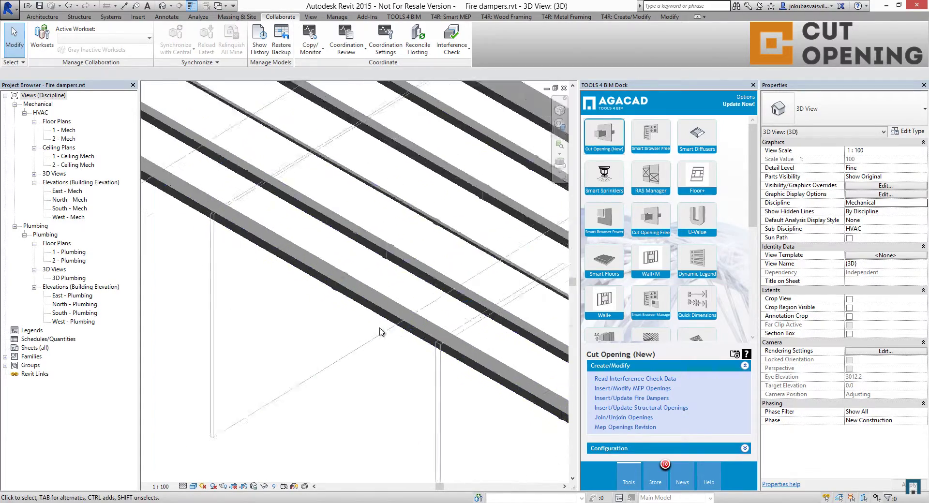
{"action": "scroll", "coordinate": [284, 291], "scroll_direction": "down", "scroll_amount": 4}
{"action": "scroll", "coordinate": [386, 302], "scroll_direction": "up", "scroll_amount": 3}
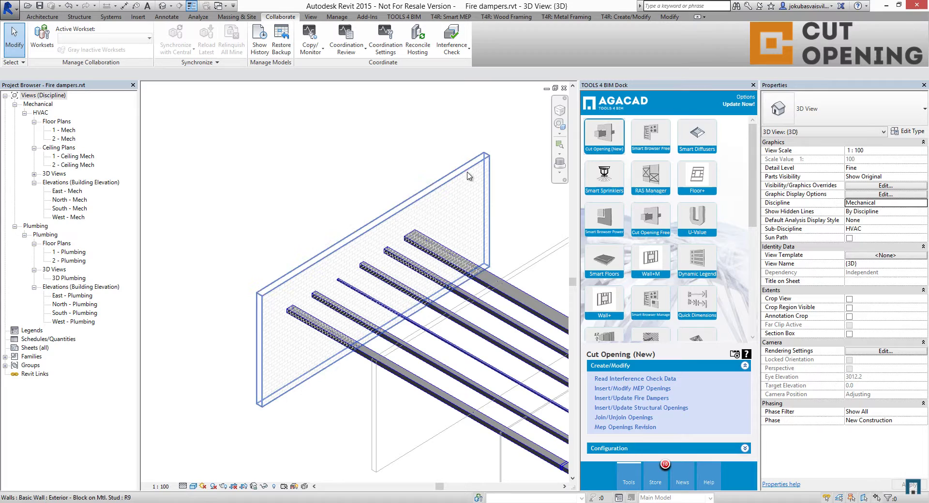
{"action": "scroll", "coordinate": [544, 266], "scroll_direction": "down", "scroll_amount": 5}
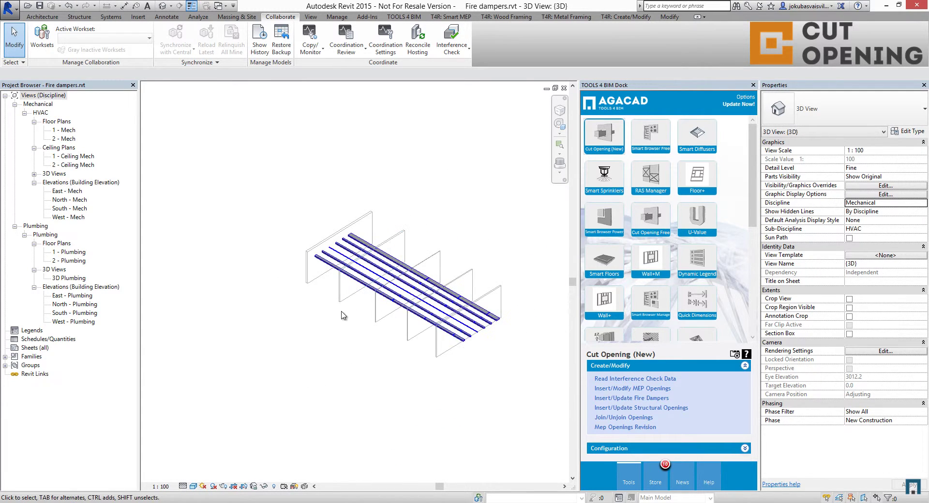